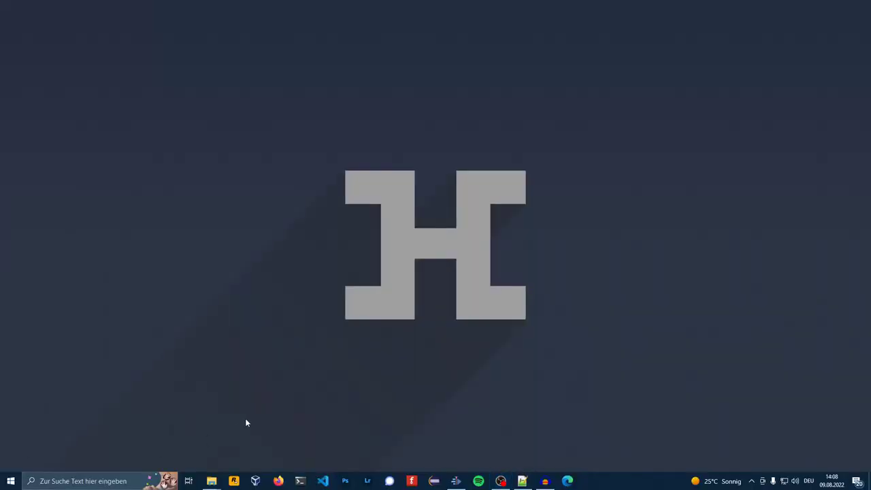
# Step: Run DiskPart, select the 29 GB disk 4, clean it, then exit DiskPart
pyautogui.press('super+r')
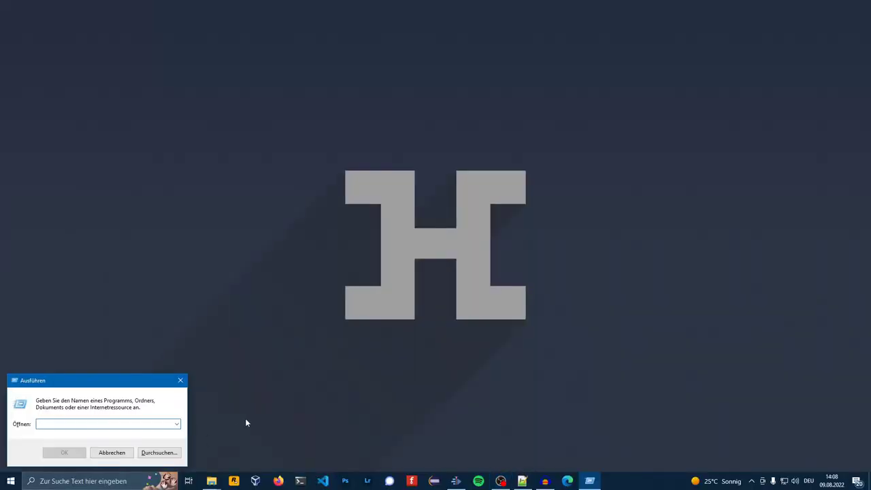
pyautogui.write('diskpart')
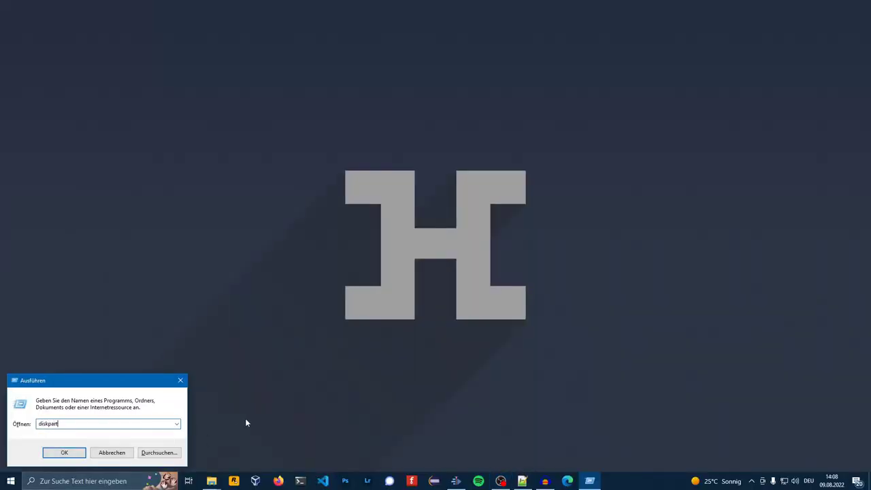
pyautogui.press('Return')
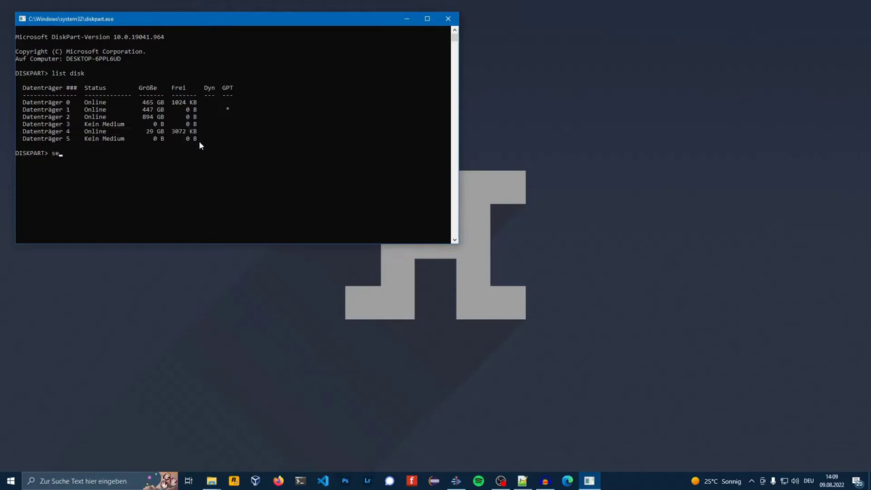
pyautogui.write('lect disk 4')
pyautogui.press('Return')
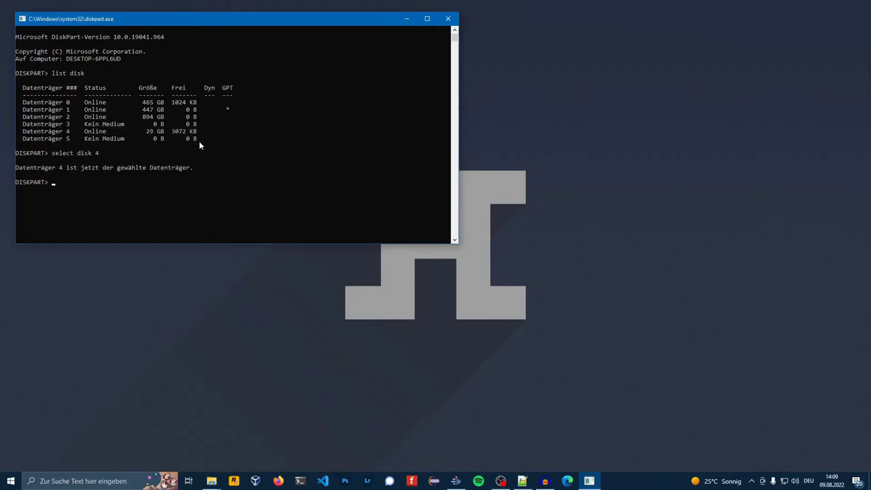
pyautogui.write('clean')
pyautogui.press('Return')
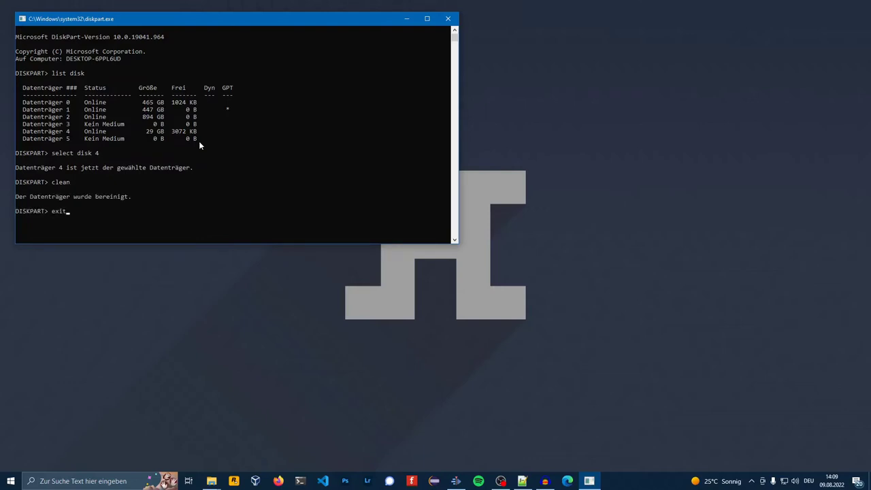
pyautogui.write('exit')
pyautogui.press('Return')
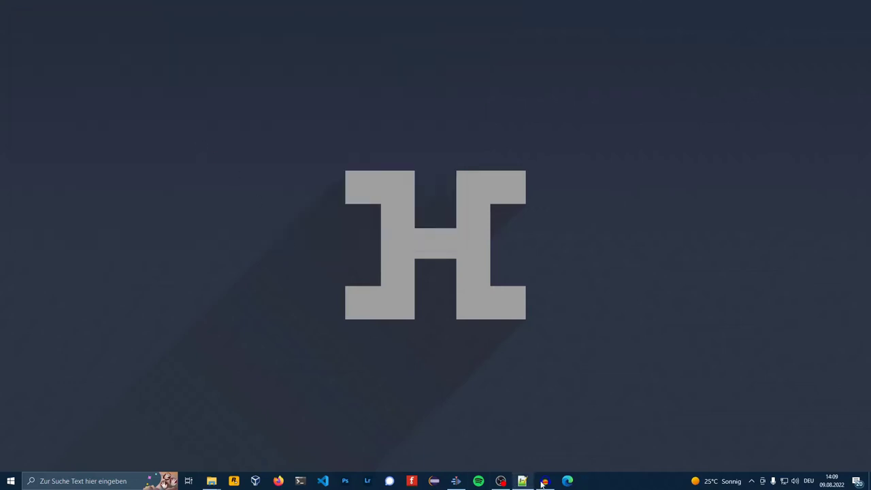
# Step: In Edge, download the Windows Imager installer from raspberrypi.com/software and run it
pyautogui.click(574, 483)
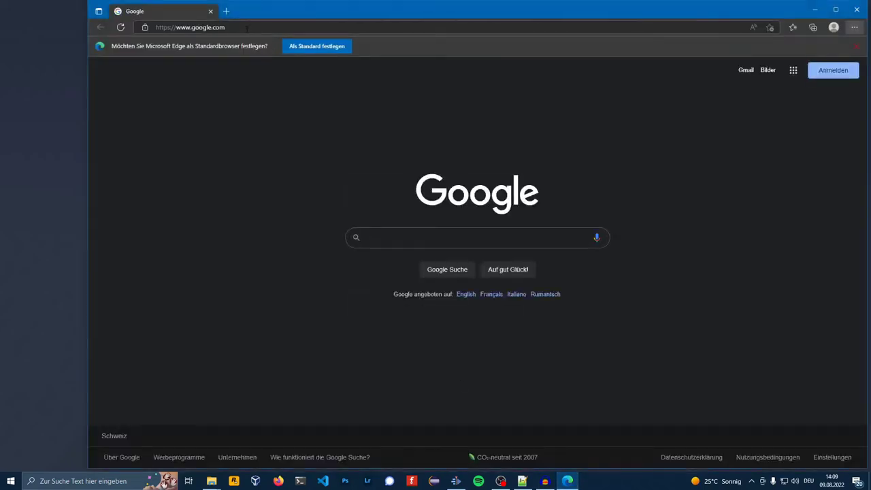
pyautogui.click(247, 28)
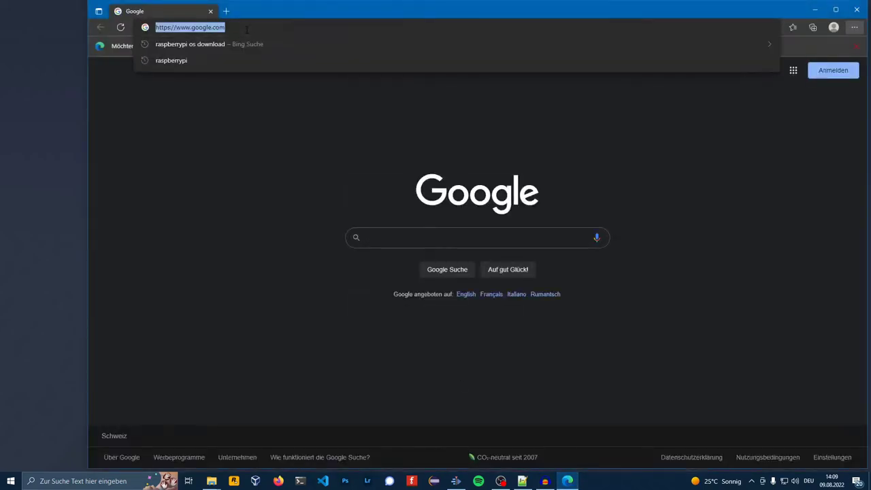
pyautogui.write('raspberryp')
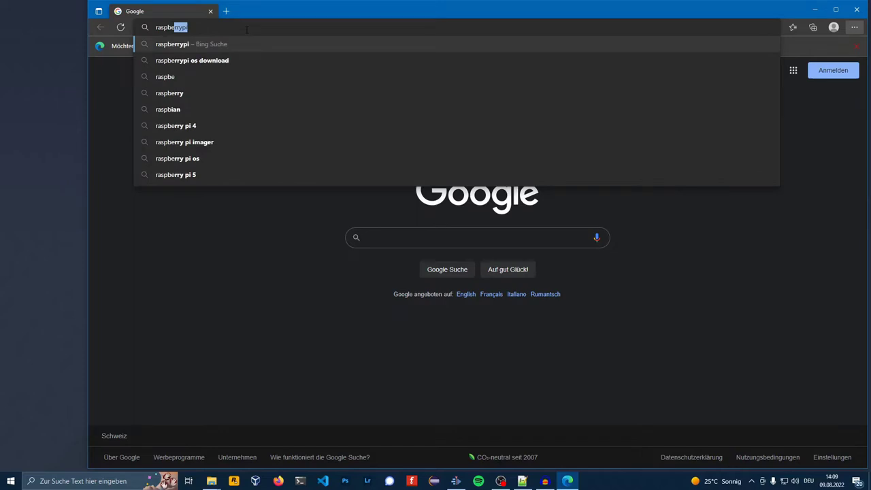
pyautogui.write('i.com')
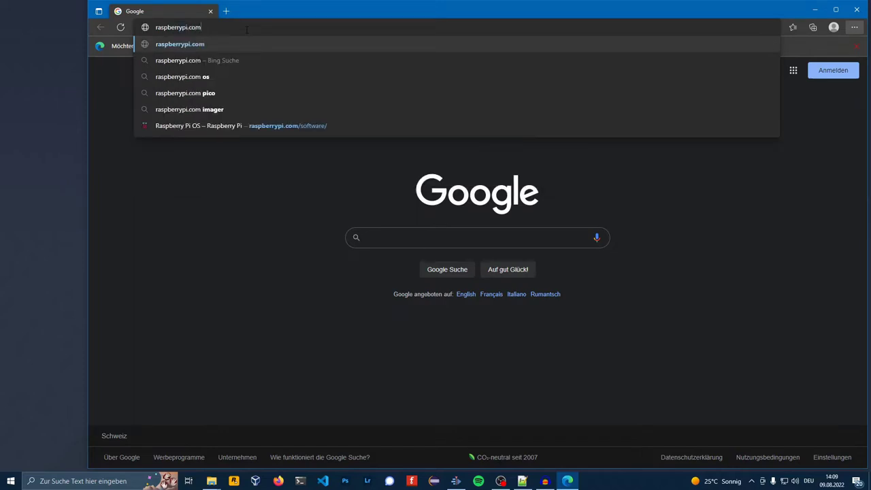
pyautogui.write('/software')
pyautogui.press('Return')
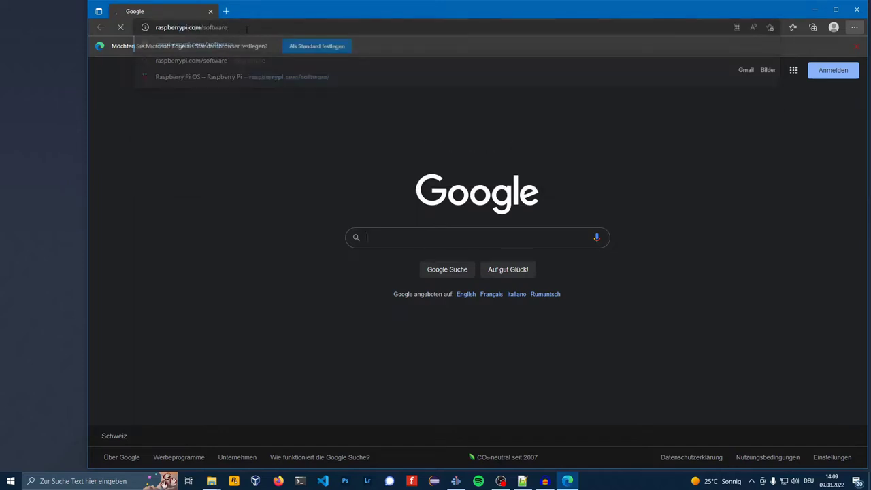
pyautogui.scroll(-5, 537, 172)
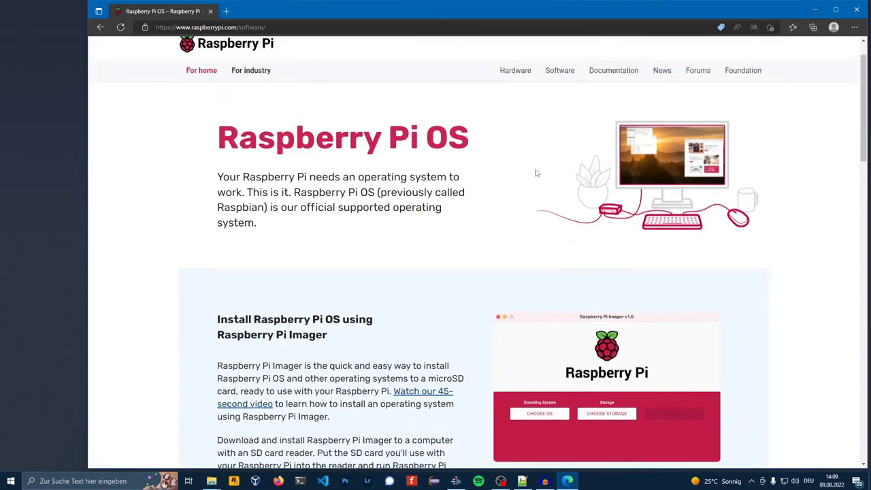
pyautogui.click(317, 167)
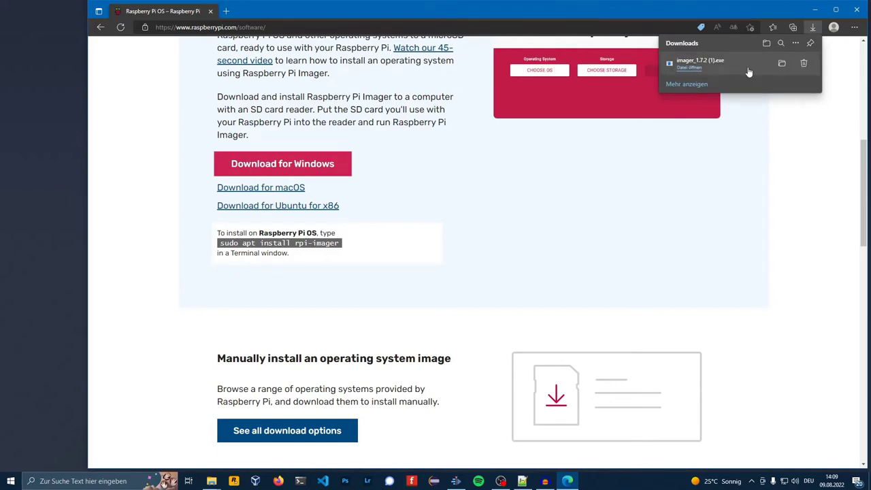
pyautogui.click(748, 71)
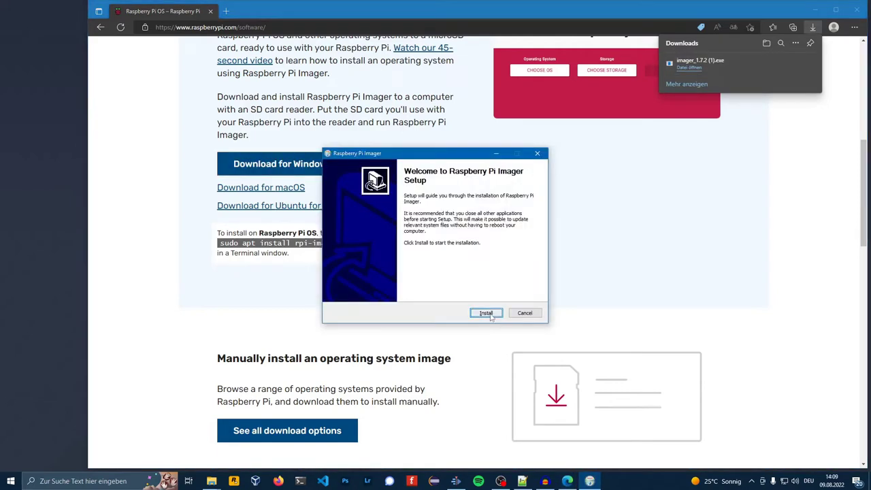
# Step: Install the Imager and select Raspberry Pi OS Lite (64-bit) and the Generic USB3.0 card reader
pyautogui.click(487, 314)
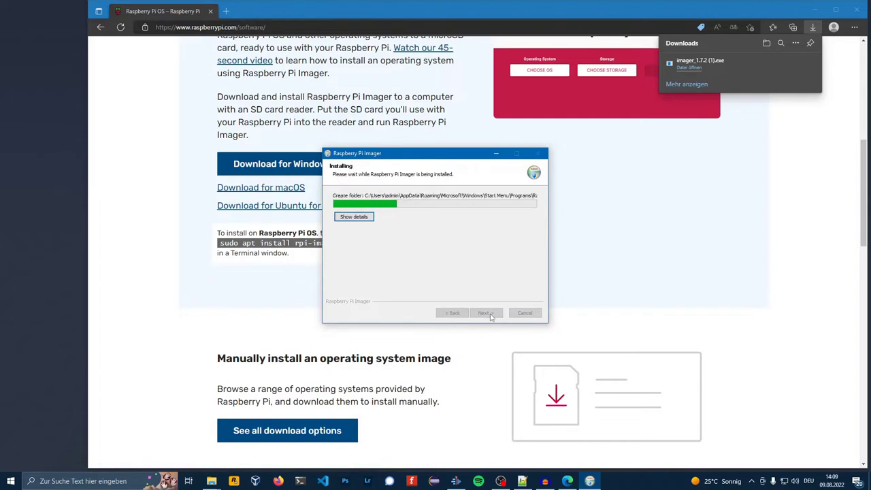
pyautogui.click(486, 313)
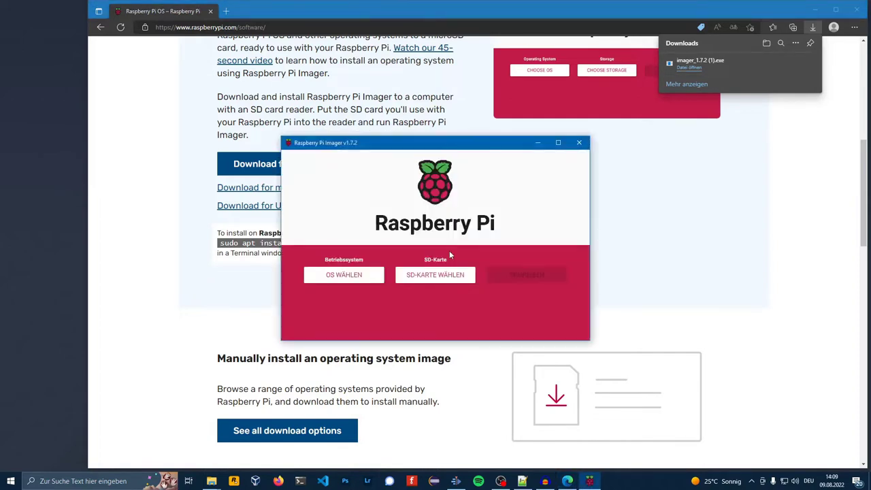
pyautogui.click(354, 277)
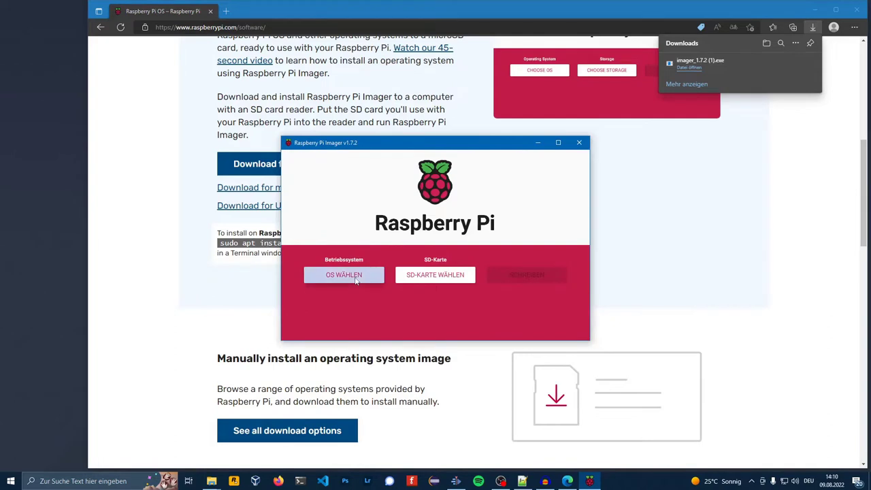
pyautogui.click(439, 238)
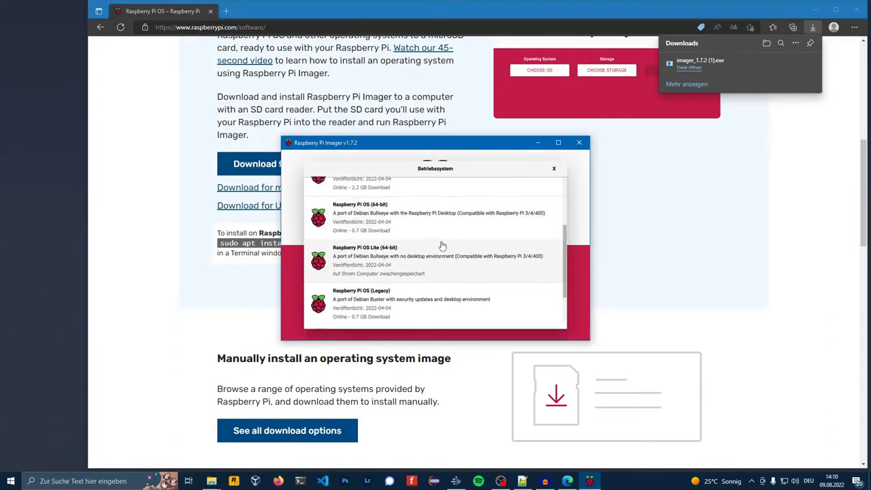
pyautogui.scroll(-2, 443, 252)
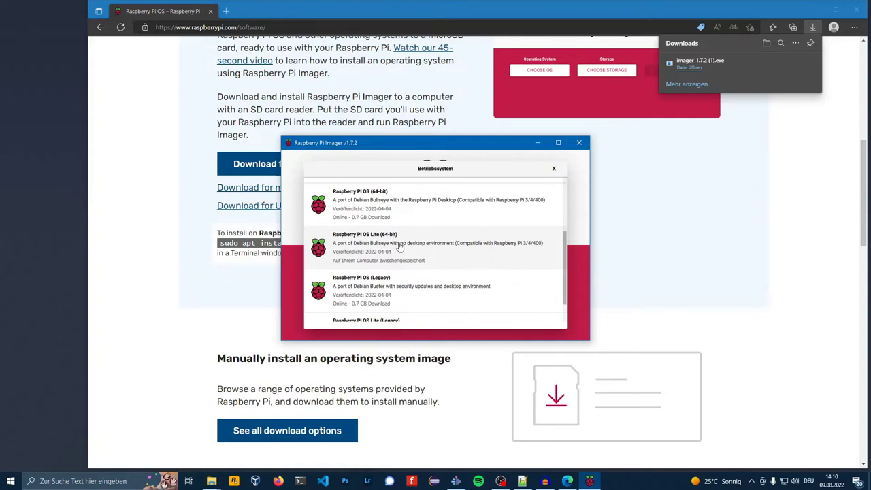
pyautogui.click(400, 248)
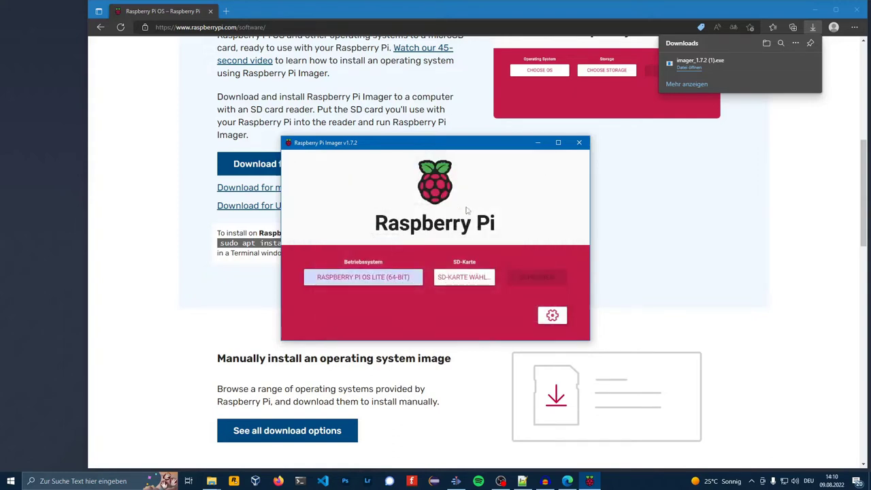
pyautogui.click(468, 278)
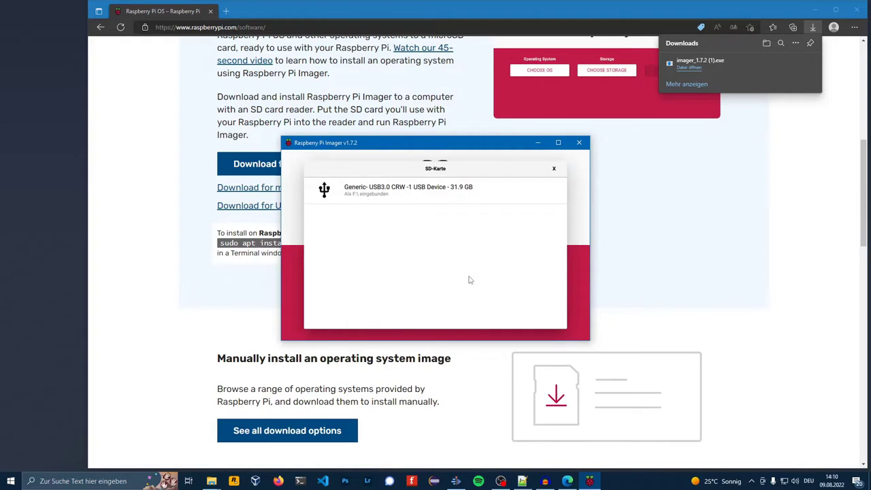
pyautogui.click(419, 193)
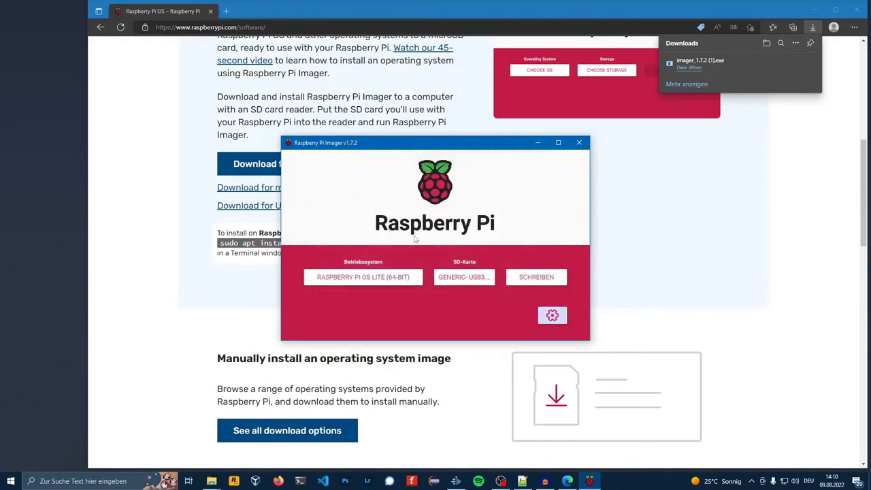
# Step: In the advanced options, enable SSH and enter the pi user's password
pyautogui.click(551, 314)
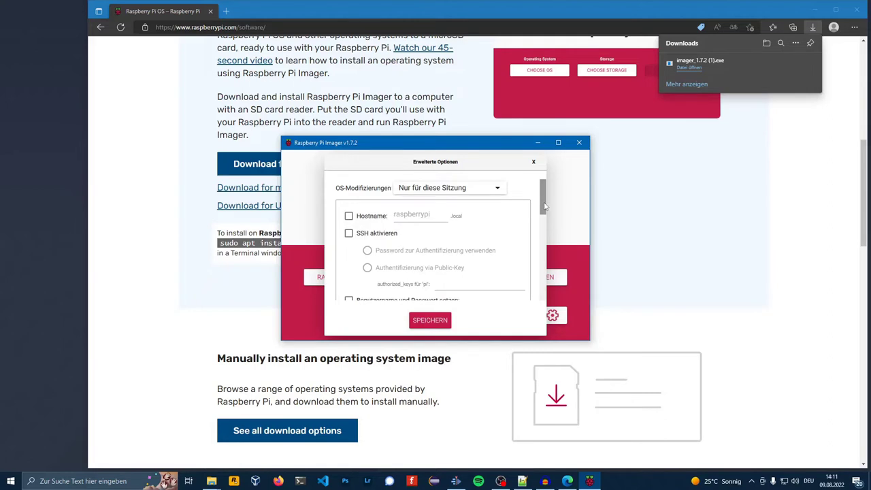
pyautogui.click(349, 234)
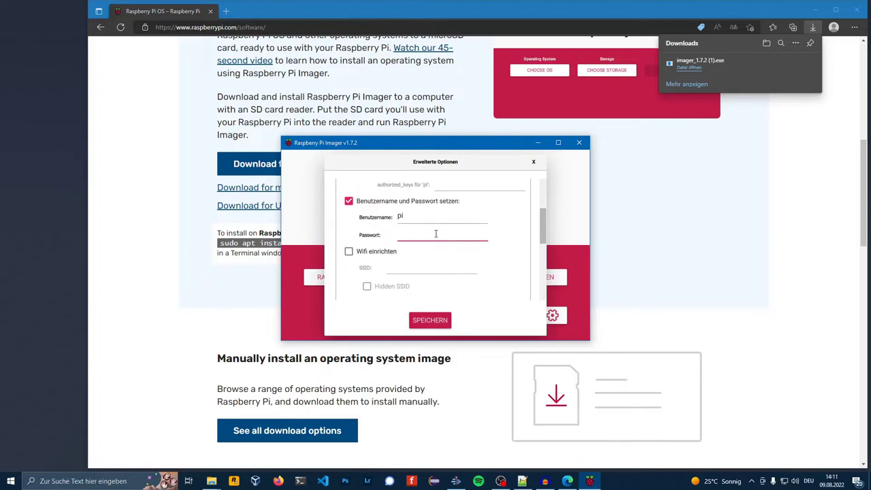
pyautogui.write('raspberry')
# Step: Enable Wi-Fi setup with Wi-Fi country CH and save the advanced options
pyautogui.click(349, 251)
pyautogui.scroll(-1, 497, 238)
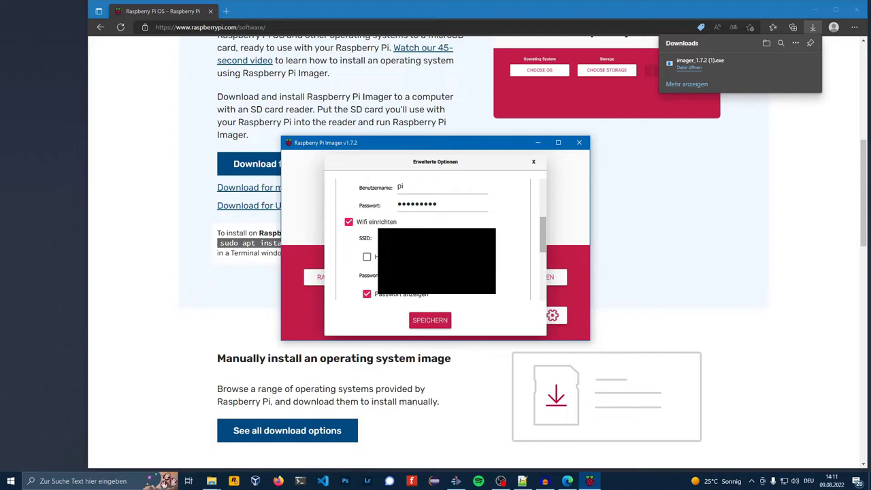
pyautogui.scroll(-5, 438, 194)
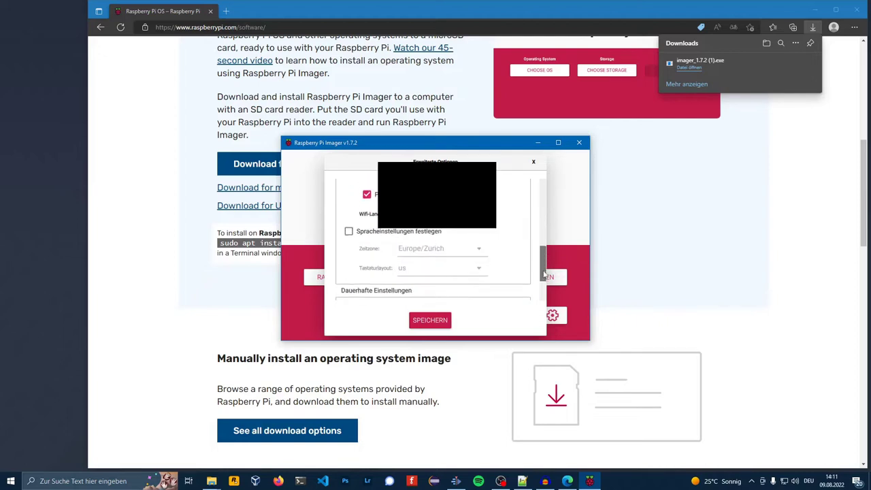
pyautogui.click(438, 194)
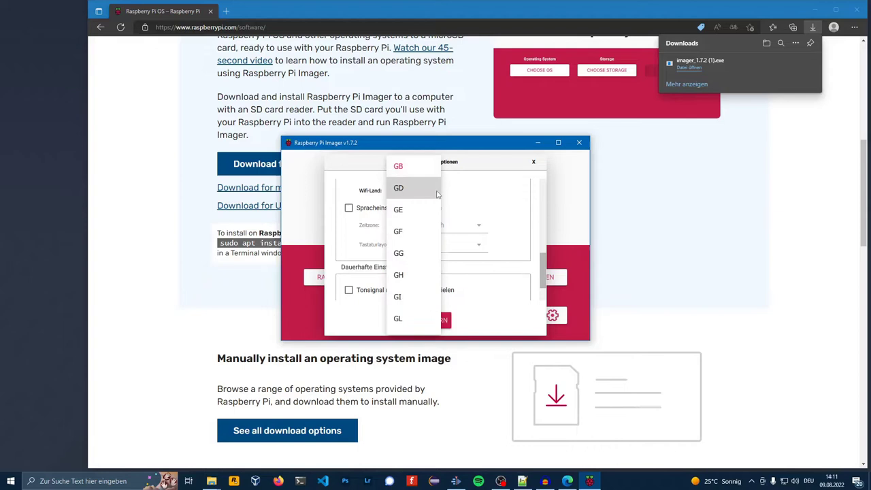
pyautogui.scroll(3, 429, 231)
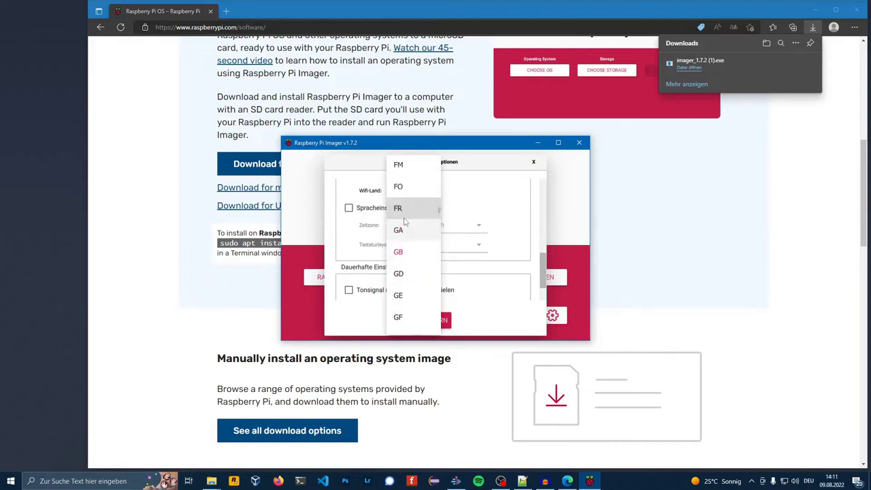
pyautogui.scroll(8, 406, 221)
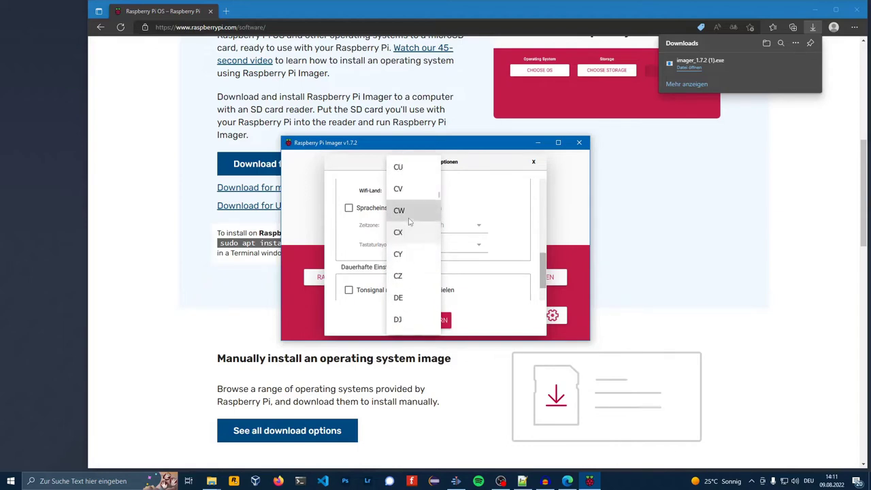
pyautogui.click(415, 232)
pyautogui.scroll(-3, 435, 245)
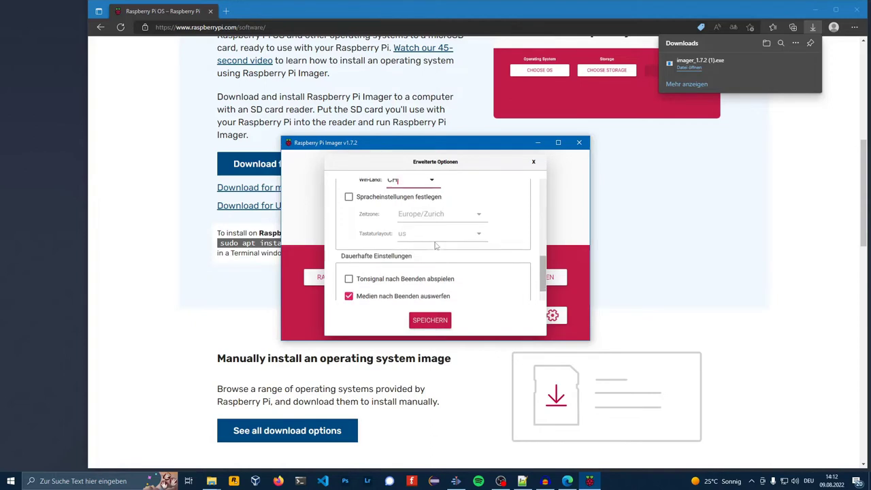
pyautogui.click(434, 321)
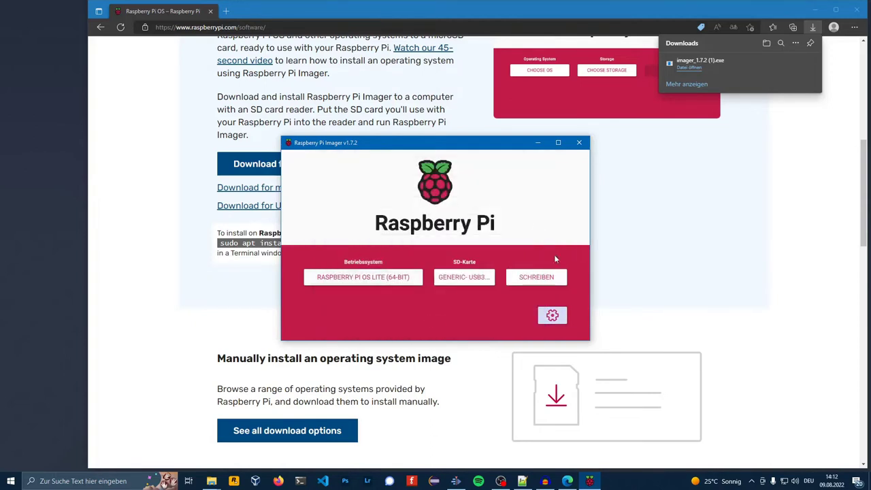
# Step: Write Raspberry Pi OS Lite (64-bit) to the card and confirm the erase warning
pyautogui.click(536, 277)
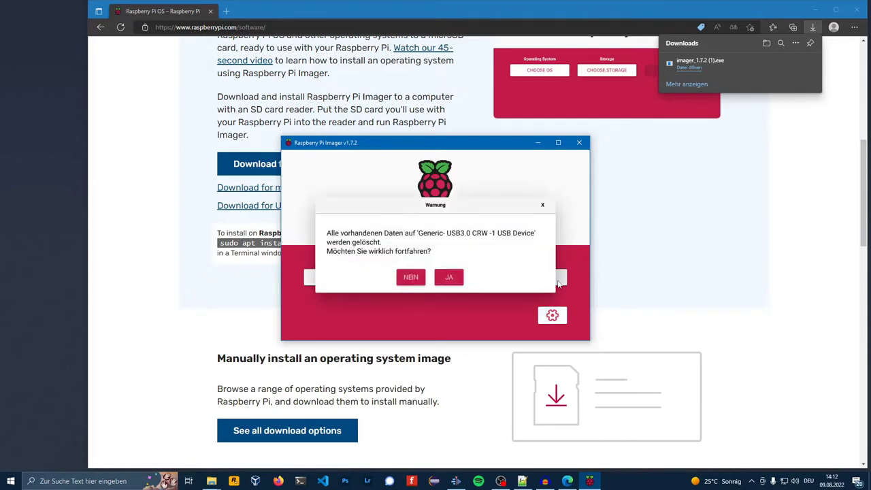
pyautogui.click(448, 280)
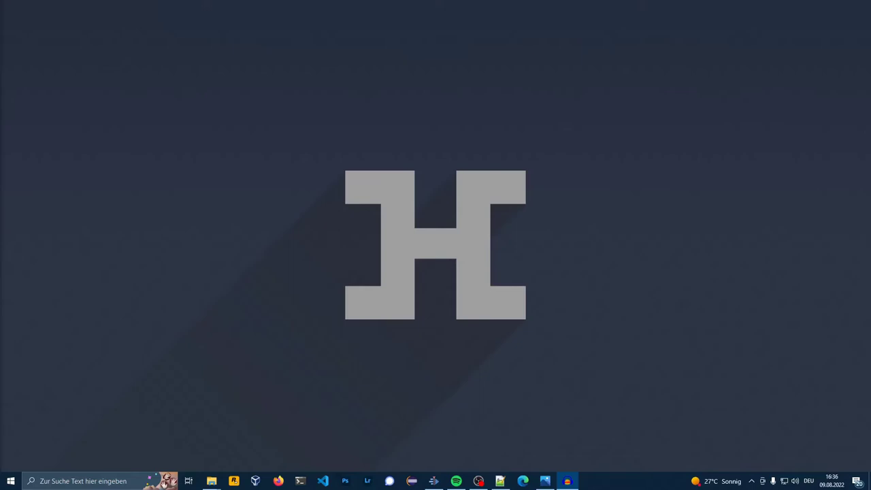
# Step: Launch Angry IP Scanner and scan, finding raspberrypi at 10.10.10.120 with port 80 open
pyautogui.press('super')
pyautogui.write('angry')
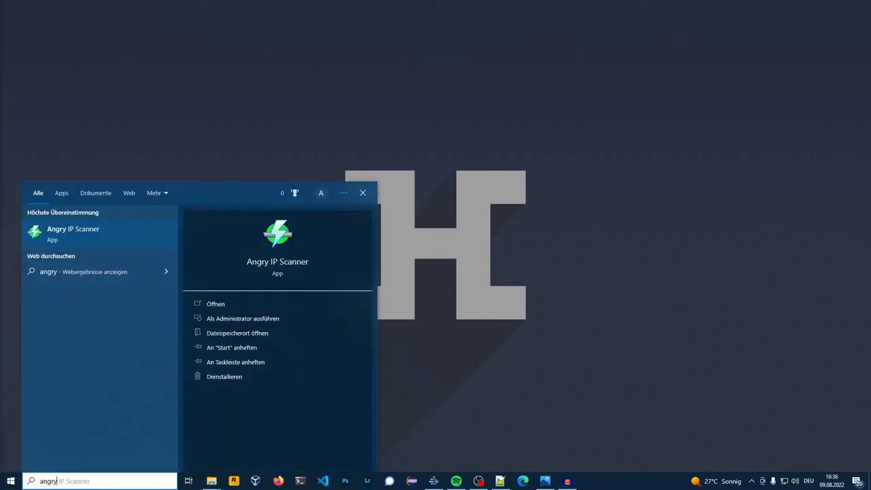
pyautogui.press('Return')
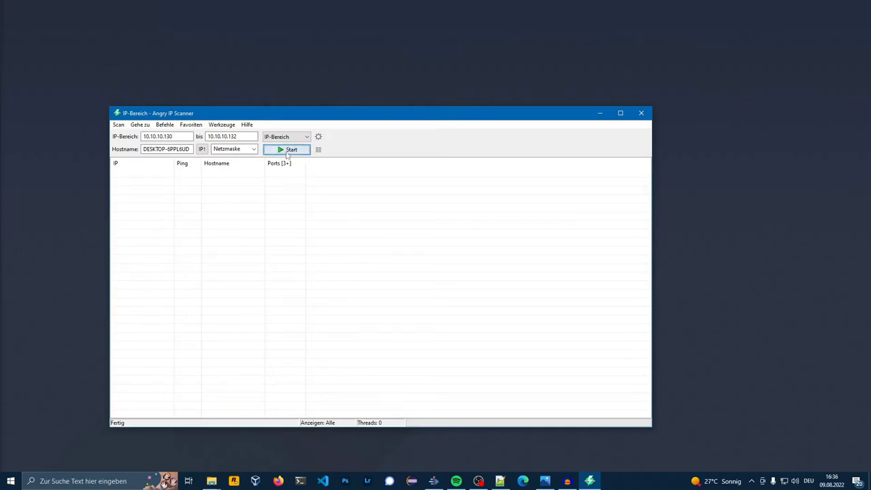
pyautogui.click(286, 151)
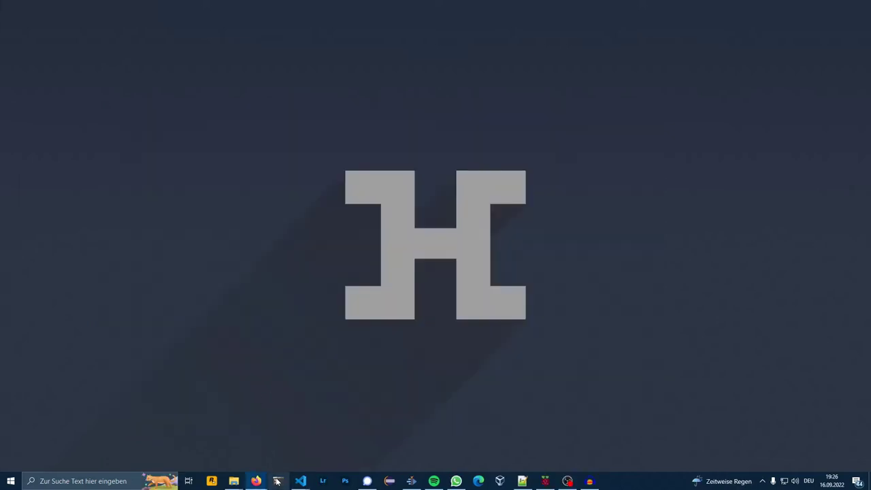
pyautogui.click(277, 481)
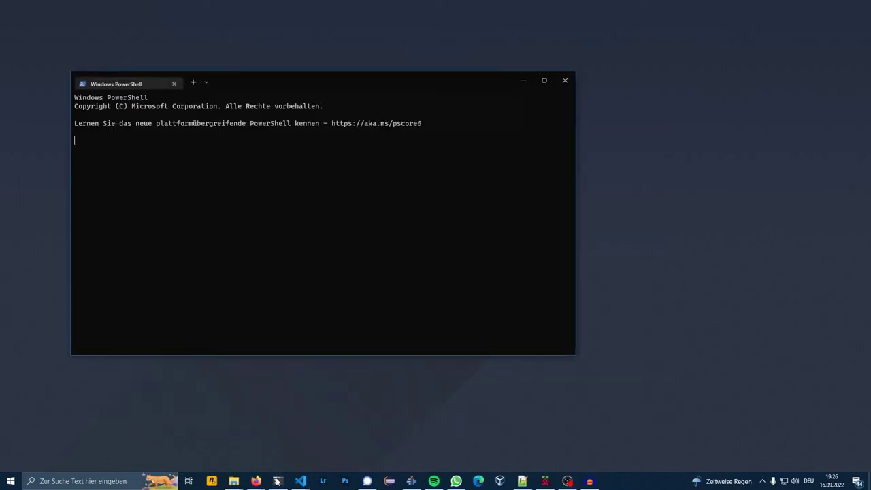
pyautogui.write('ssh')
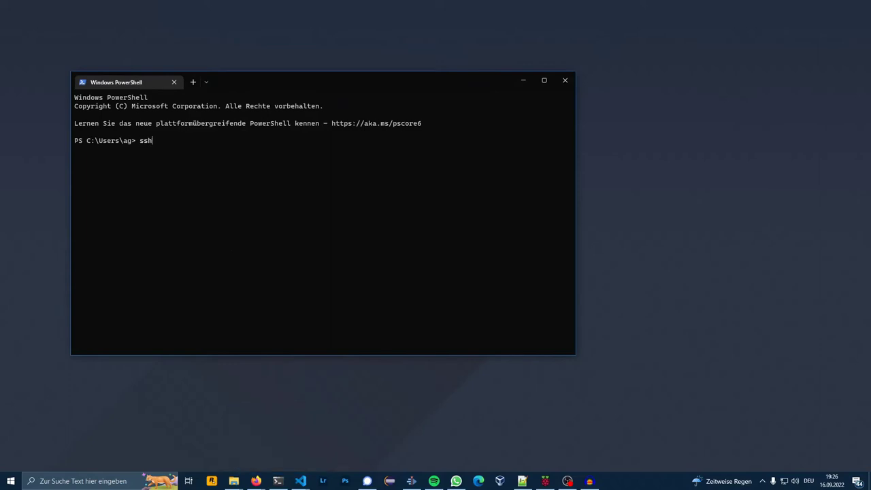
pyautogui.write(' pi@10.10.10.120')
pyautogui.press('Return')
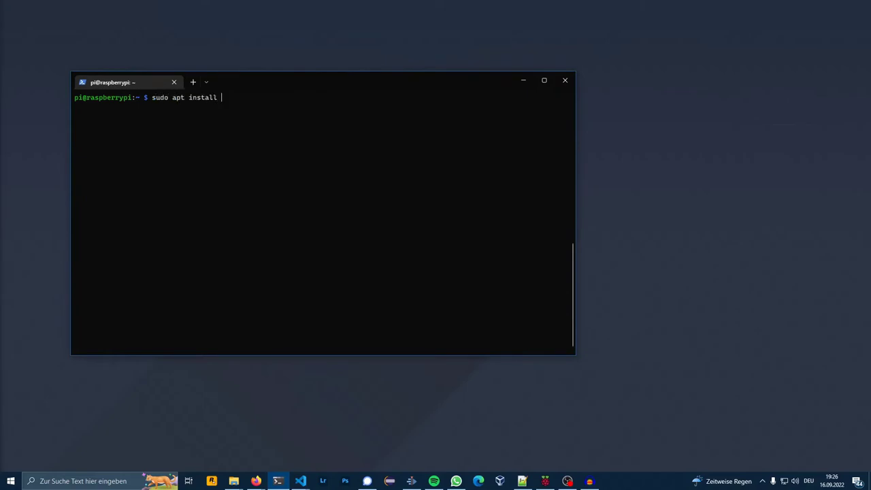
# Step: Install git on the Pi, confirming with y
pyautogui.press('Return')
pyautogui.write('y')
pyautogui.press('Return')
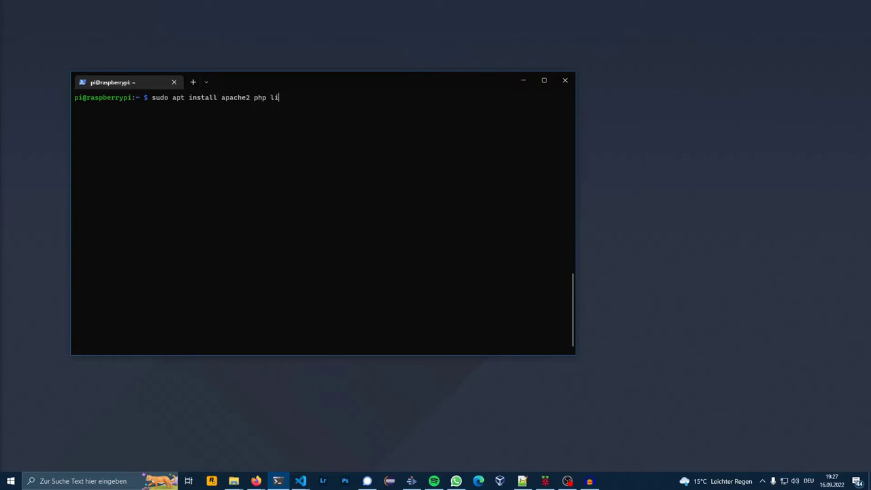
# Step: Install apache2, php and libapache2-mod-php, then enter the Remote-Front-IO git clone command
pyautogui.write('e2-mod-php -y')
pyautogui.press('Return')
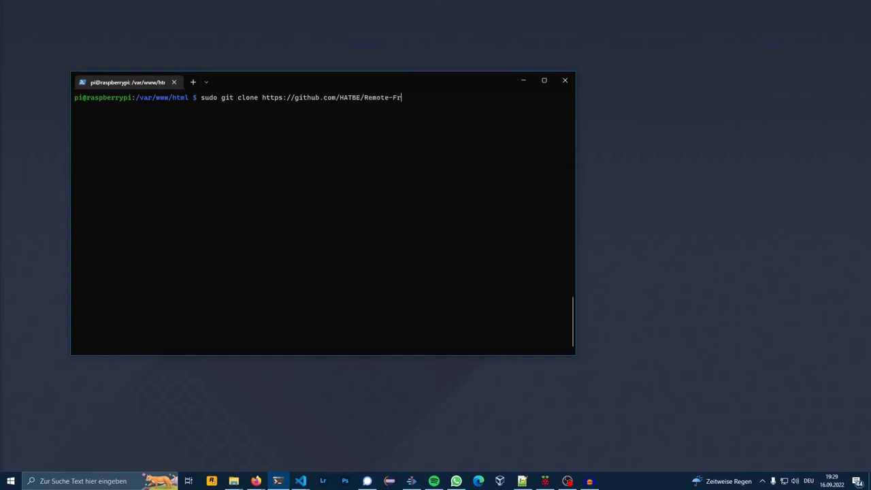
pyautogui.write('ont-IO.git .')
# Step: Clone Remote-Front-IO into /var/www/html, chown it to www-data and chmod 755 recursively
pyautogui.press('Return')
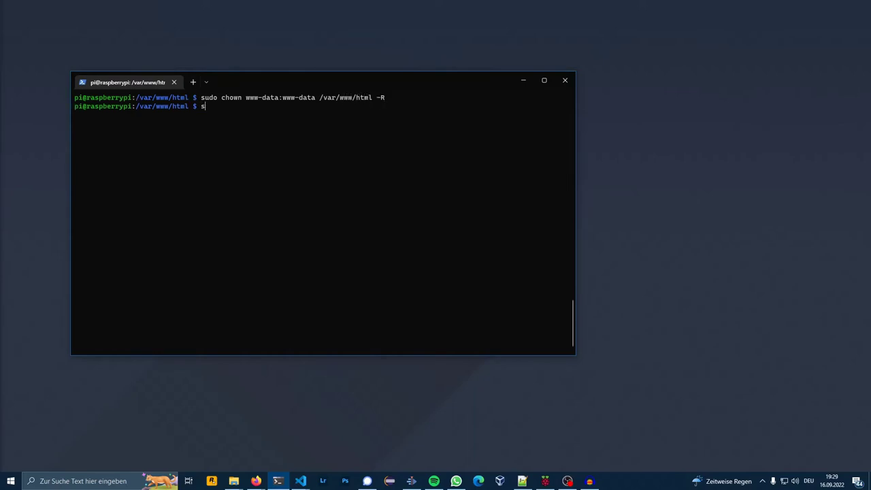
pyautogui.write('wn')
pyautogui.press('BackSpace')
pyautogui.press('BackSpace')
pyautogui.press('BackSpace')
pyautogui.write('mod 755 /var/www/html -R')
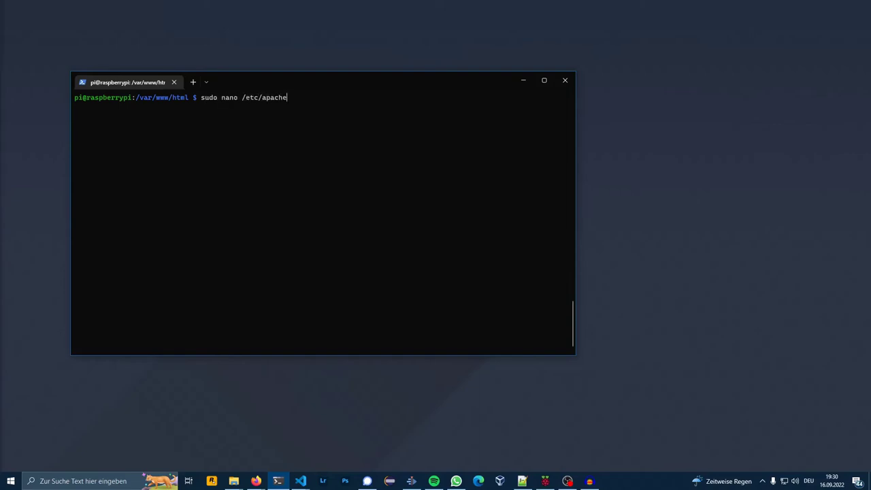
# Step: Open 000-default.conf in nano and change DocumentRoot to /var/www/html/web
pyautogui.press('Tab')
pyautogui.write('0')
pyautogui.press('Tab')
pyautogui.press('Return')
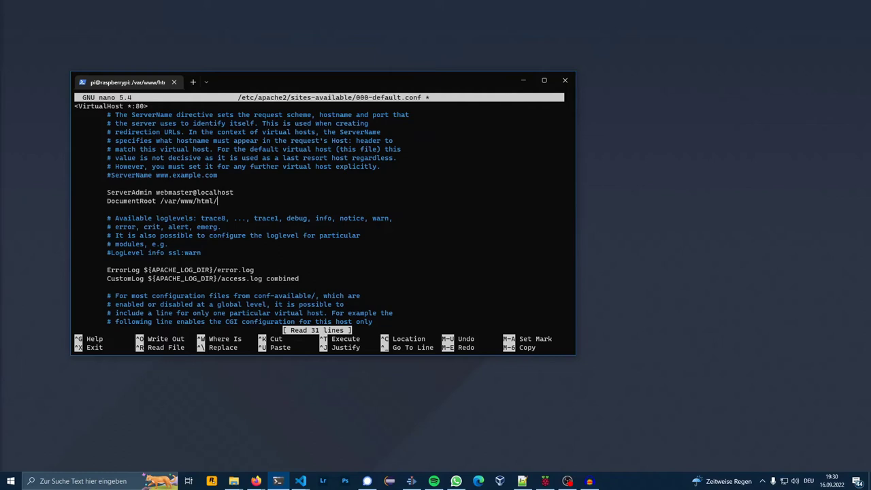
pyautogui.write('eb')
# Step: Save the config file and reload Apache with 'sudo systemctl reload apache2'
pyautogui.hotkey('ctrl', 'o')
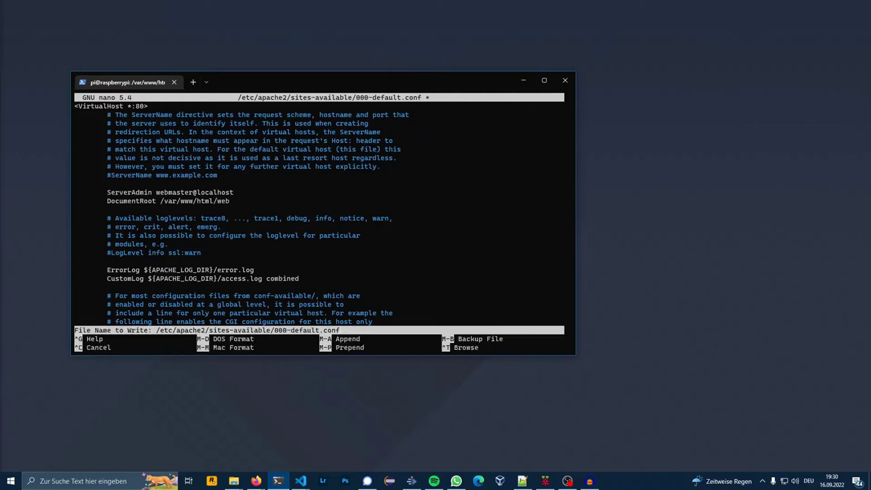
pyautogui.press('Return')
pyautogui.hotkey('ctrl', 'x')
pyautogui.hotkey('ctrl', 'l')
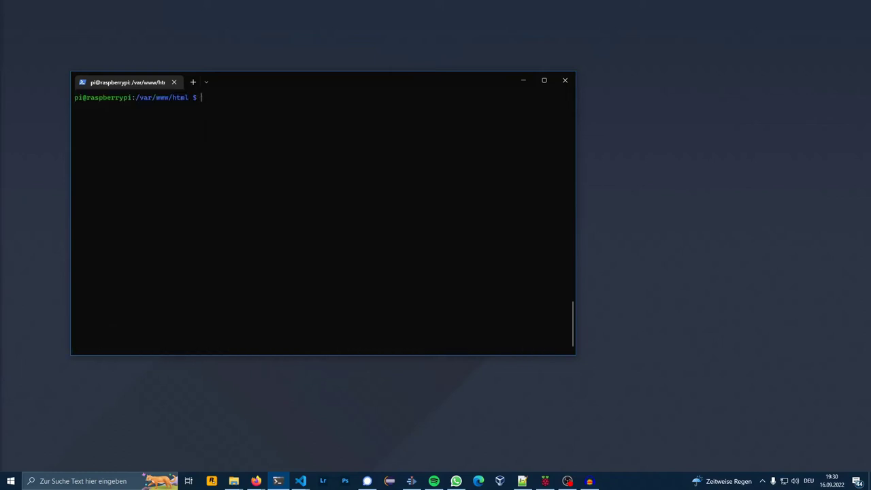
pyautogui.write('sudo systemctl reload apache2')
# Step: Via sudo visudo, add four www-data NOPASSWD rules for power.py and isUp.py, then save
pyautogui.write('sudo visudo')
pyautogui.press('Return')
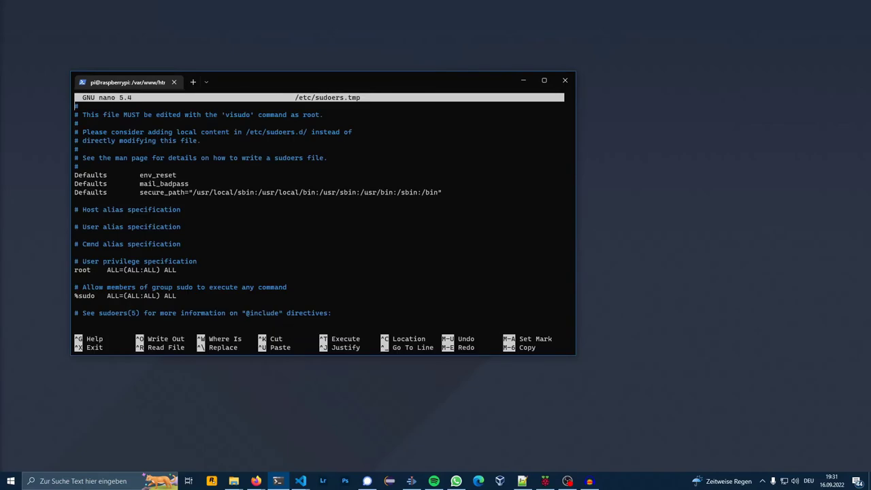
pyautogui.press('Down')
pyautogui.press('Down')
pyautogui.press('Down')
pyautogui.press('Down')
pyautogui.press('Down')
pyautogui.press('Down')
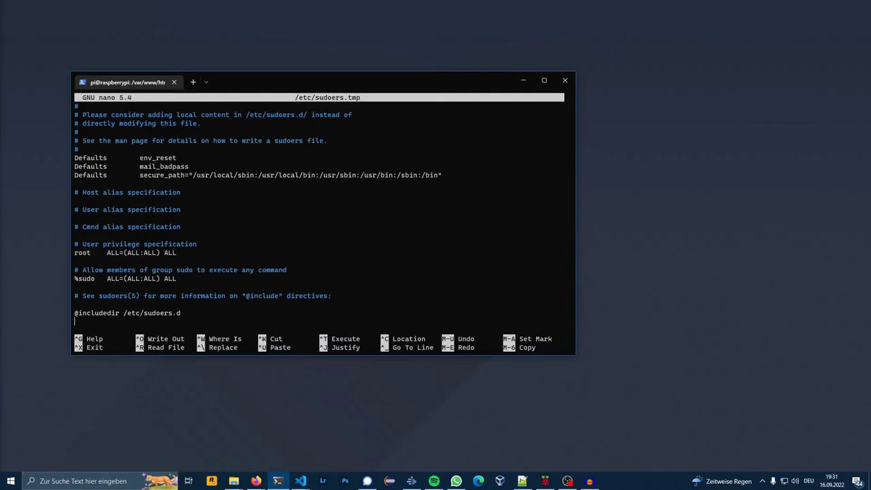
pyautogui.press('Return')
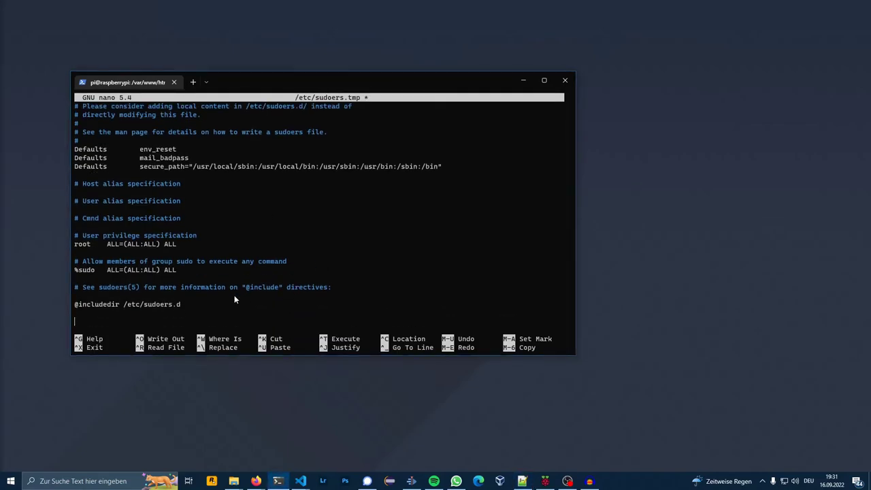
pyautogui.rightClick(240, 285)
pyautogui.moveTo(174, 295); pyautogui.dragTo(64, 296)
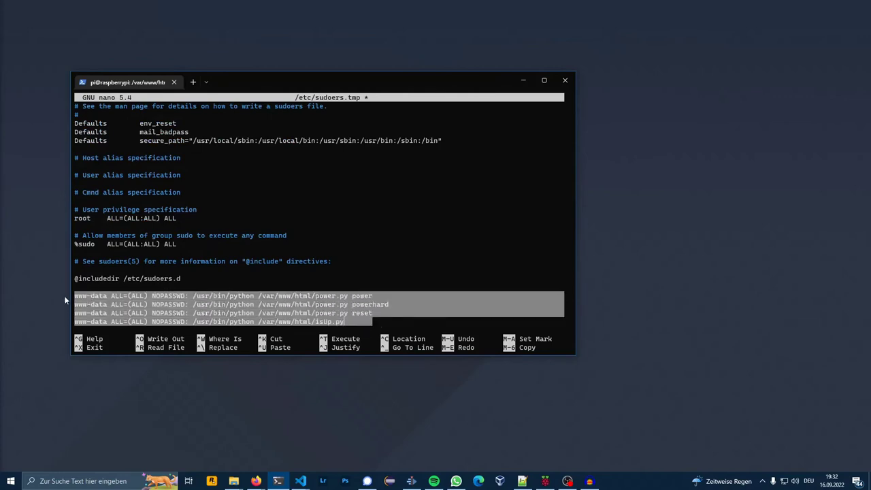
pyautogui.click(64, 295)
pyautogui.hotkey('ctrl', 'o')
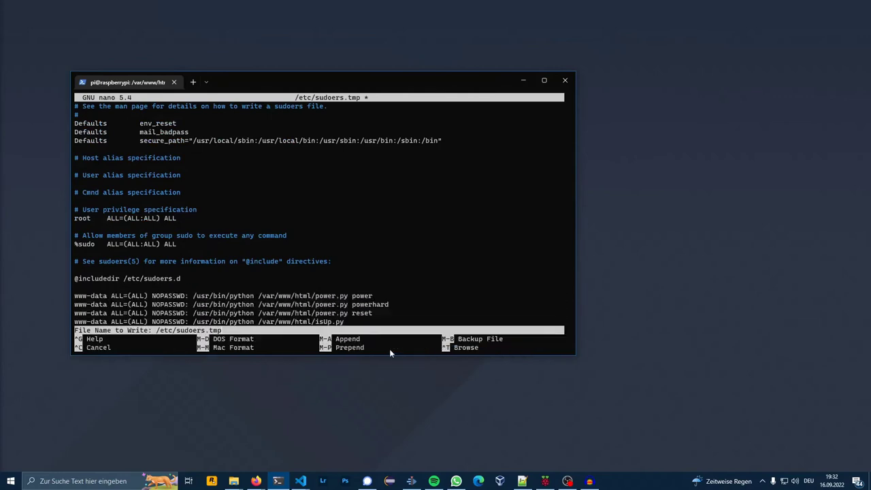
pyautogui.press('Return')
pyautogui.hotkey('ctrl', 'x')
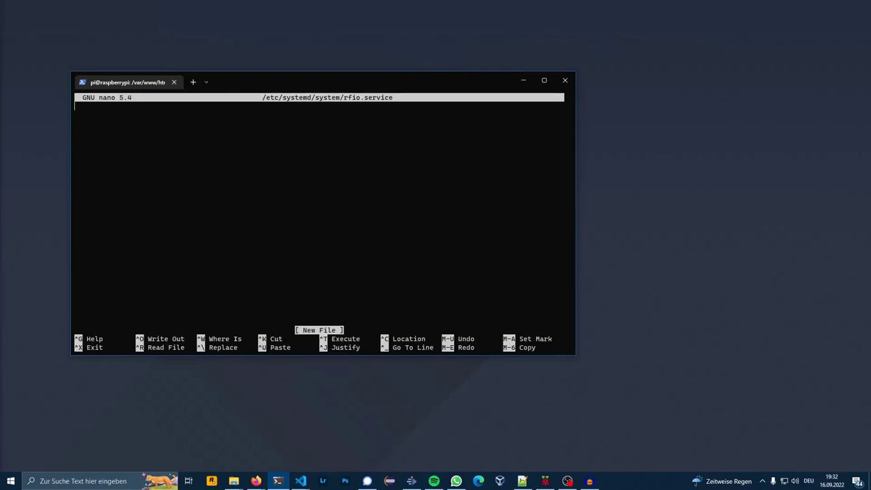
# Step: Paste the rfio service unit definition into /etc/systemd/system/rfio.service in nano and save it
pyautogui.moveTo(239, 77); pyautogui.dragTo(263, 63)
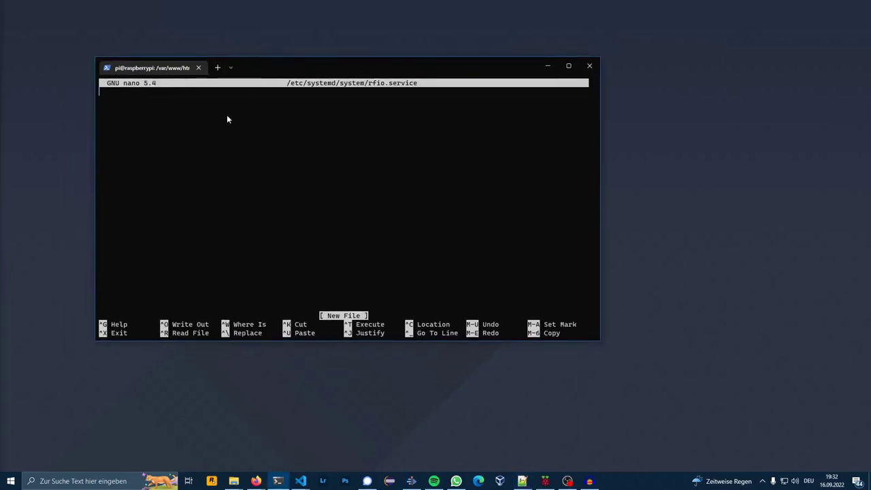
pyautogui.rightClick(193, 125)
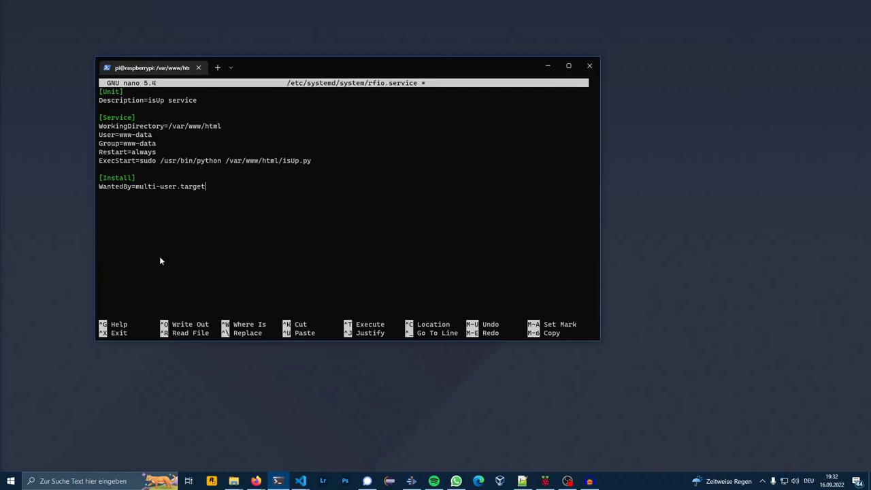
pyautogui.hotkey('ctrl', 'o')
pyautogui.press('Return')
pyautogui.hotkey('ctrl', 'x')
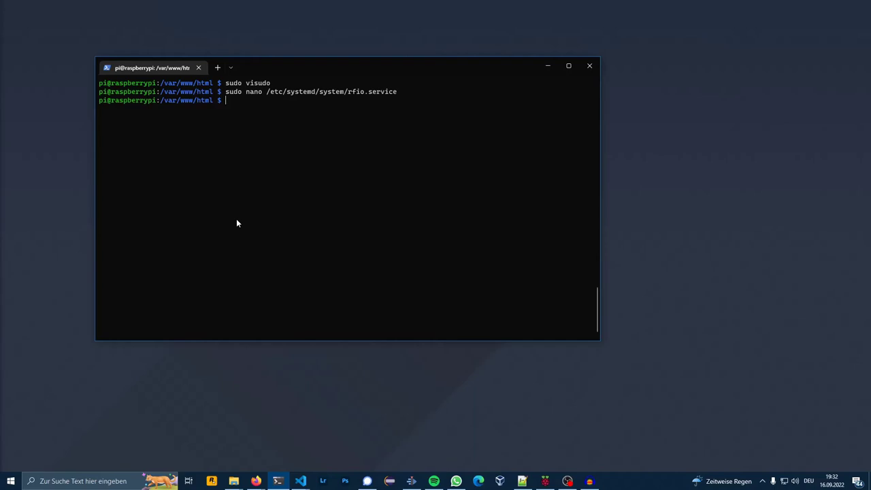
# Step: Enable and start the rfio service with systemctl
pyautogui.write('sudo systemctl enable rfio')
pyautogui.press('Return')
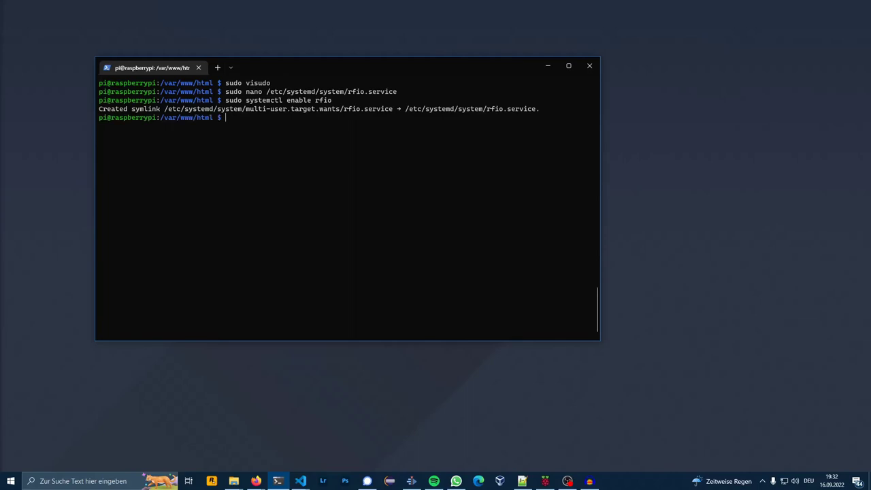
pyautogui.write('sudo systemctl start rfio')
pyautogui.press('Return')
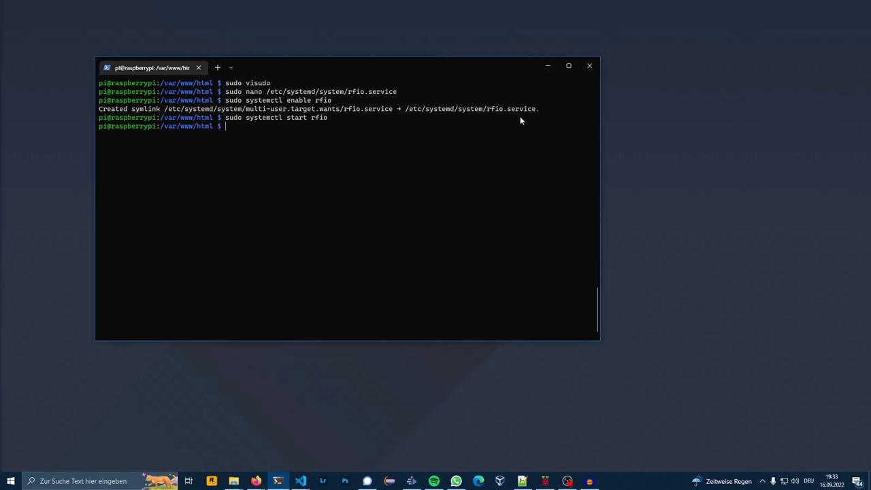
# Step: Load the Remote Front I/O page at 10.10.10.120 in Edge, declining translation, and maximize the browser window
pyautogui.click(552, 65)
pyautogui.click(476, 481)
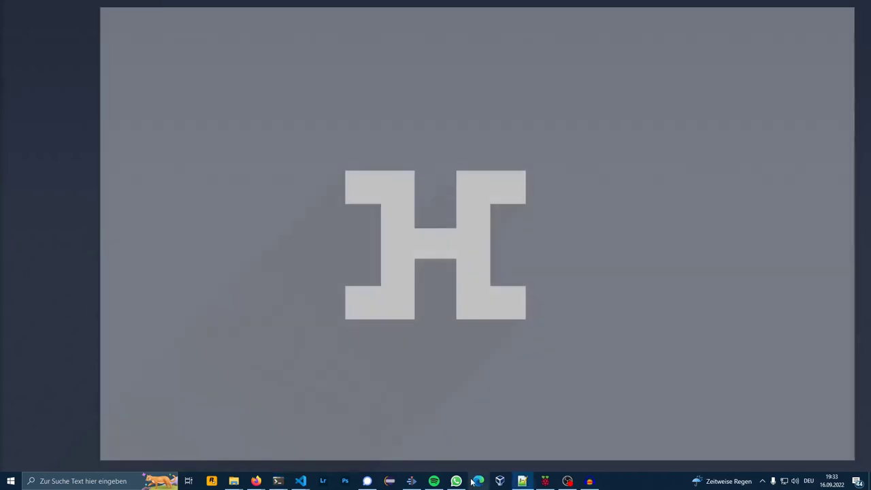
pyautogui.click(190, 31)
pyautogui.write('10.10.10.120')
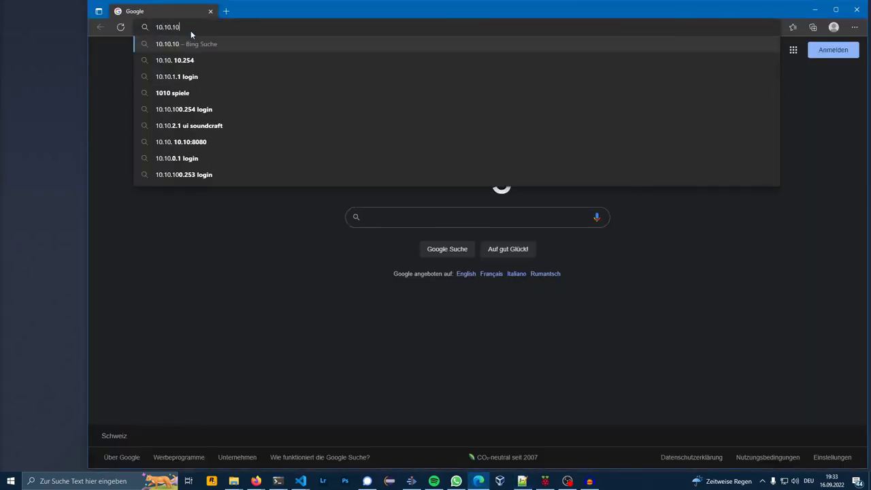
pyautogui.press('Return')
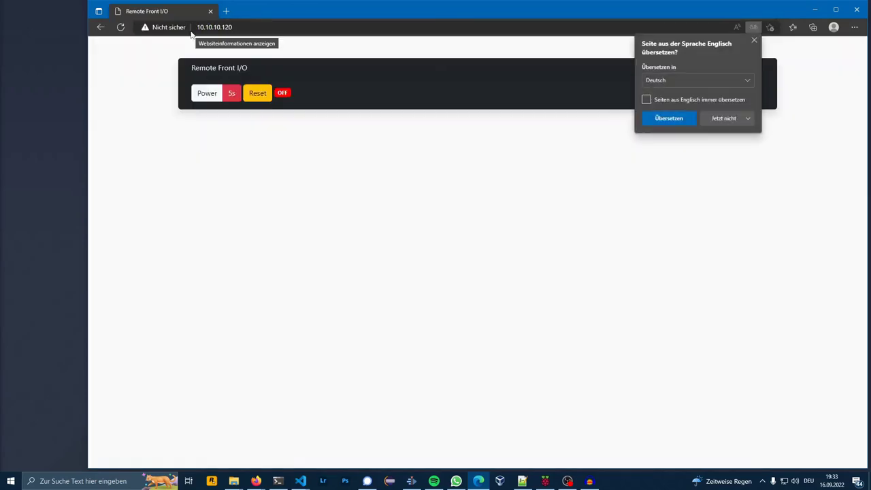
pyautogui.click(569, 155)
pyautogui.doubleClick(277, 8)
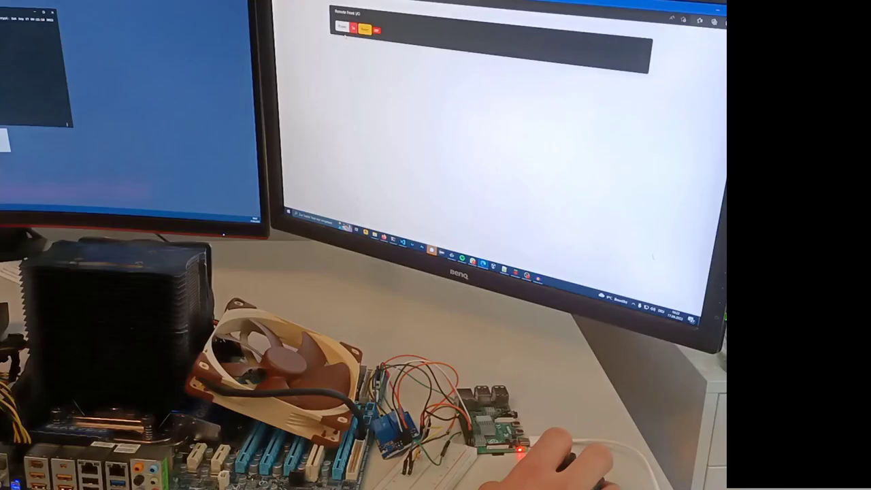
# Step: Power the test PC on, force it off with the 5s button, power it on again, then reset it
pyautogui.click(342, 27)
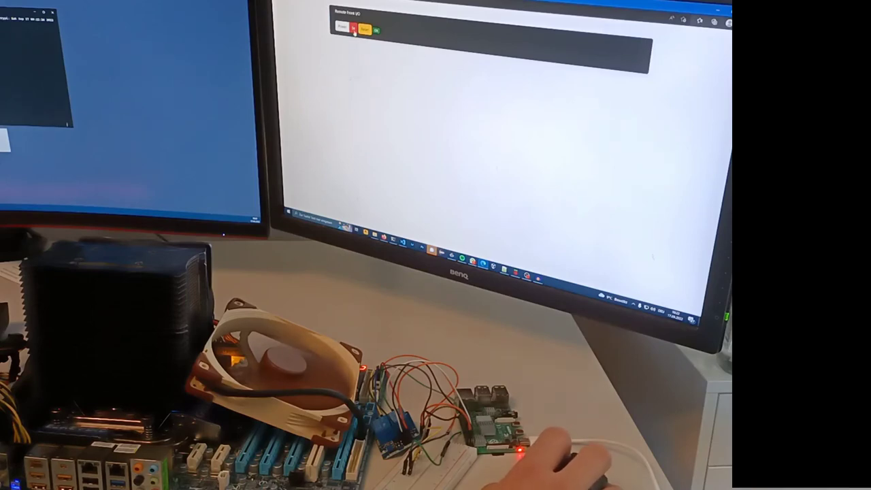
pyautogui.click(354, 30)
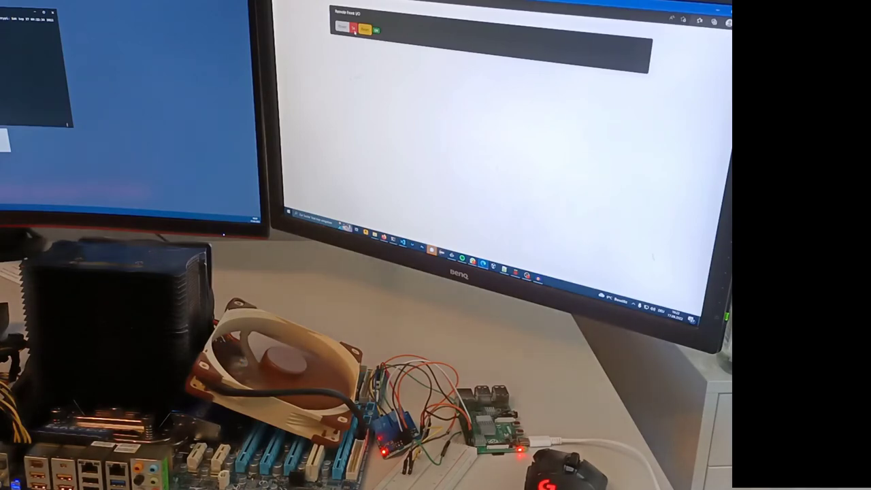
pyautogui.click(354, 29)
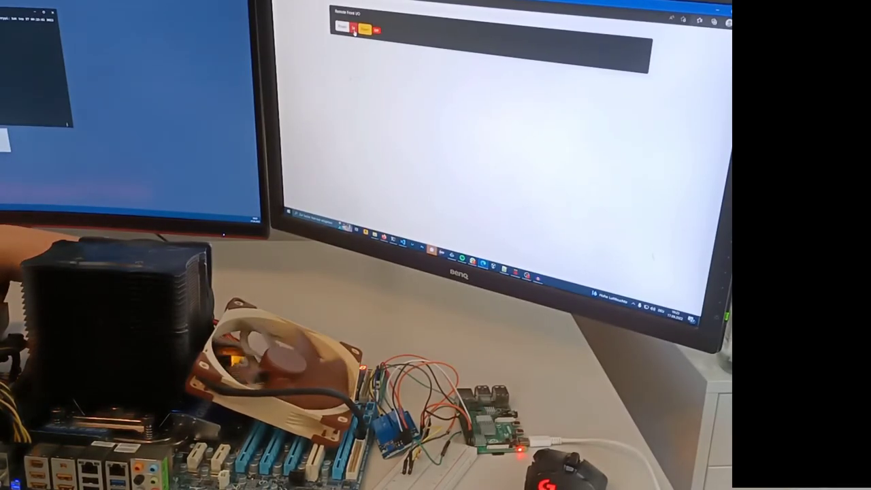
pyautogui.click(353, 29)
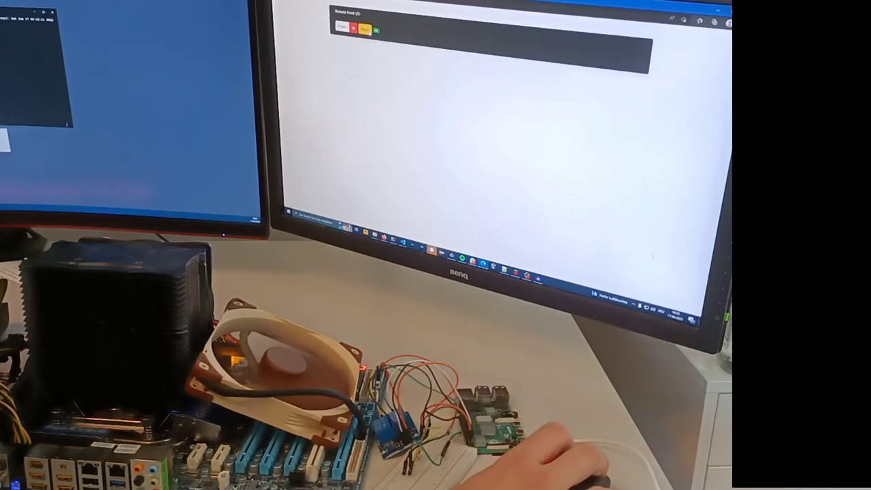
pyautogui.click(365, 30)
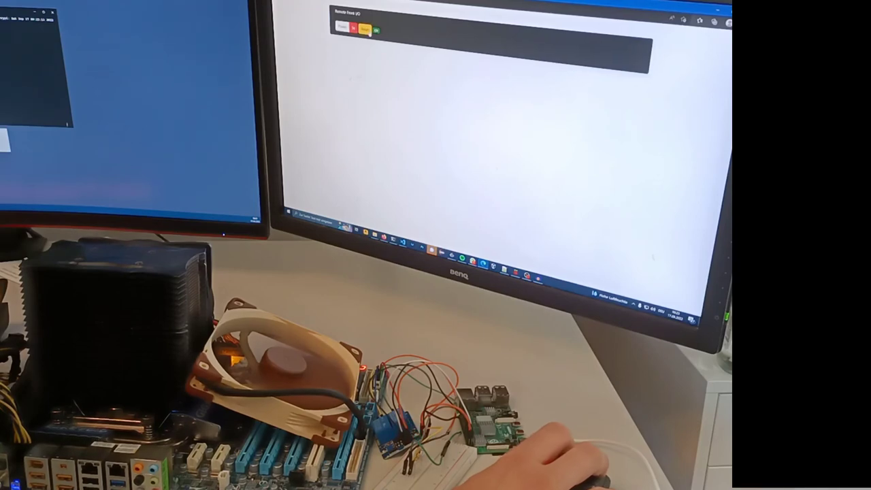